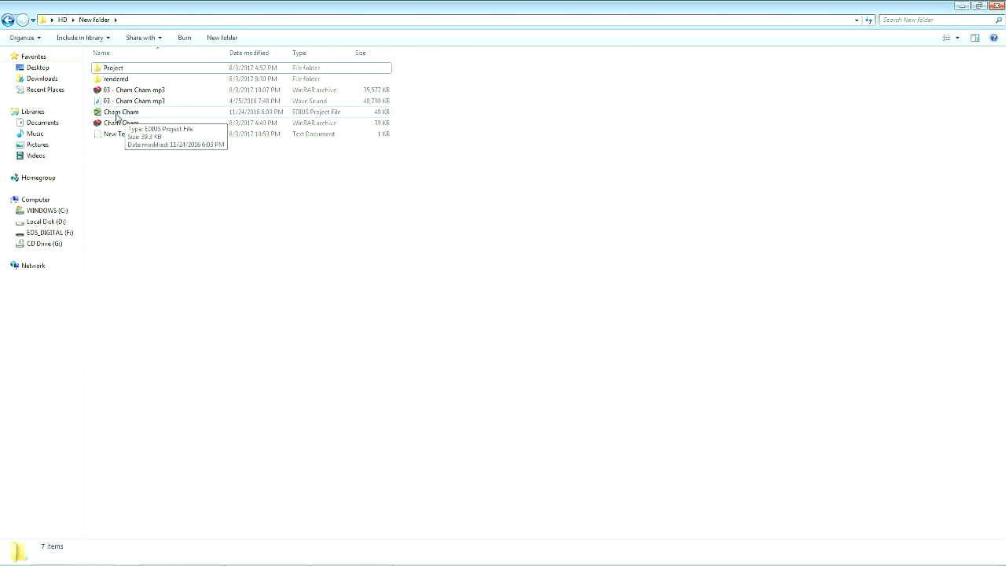
- Open the Cham Cham EDIUS project, mute audio track 1A and return the playhead to the timeline's start
double_click(117, 118)
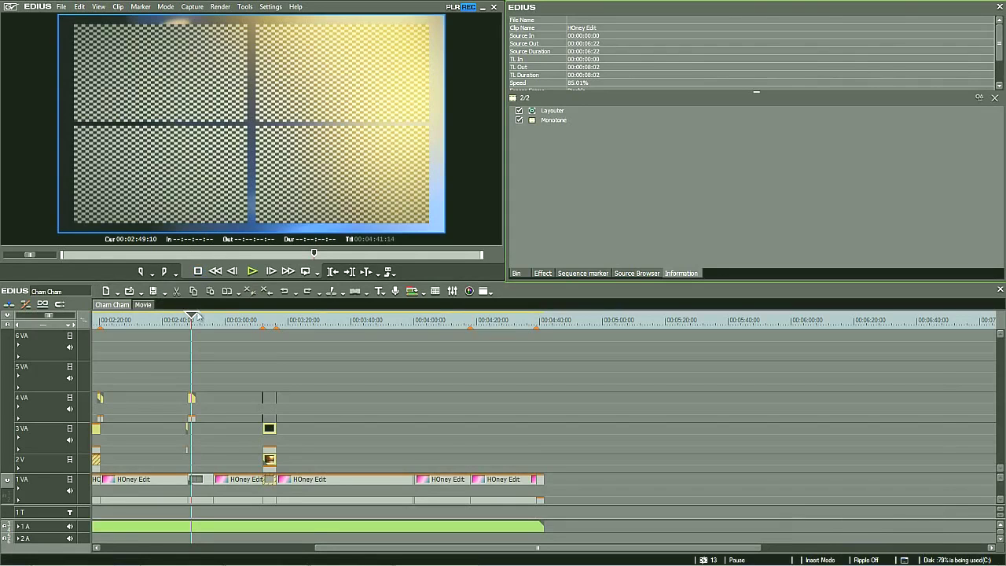
left_click_drag(194, 318, 90, 328)
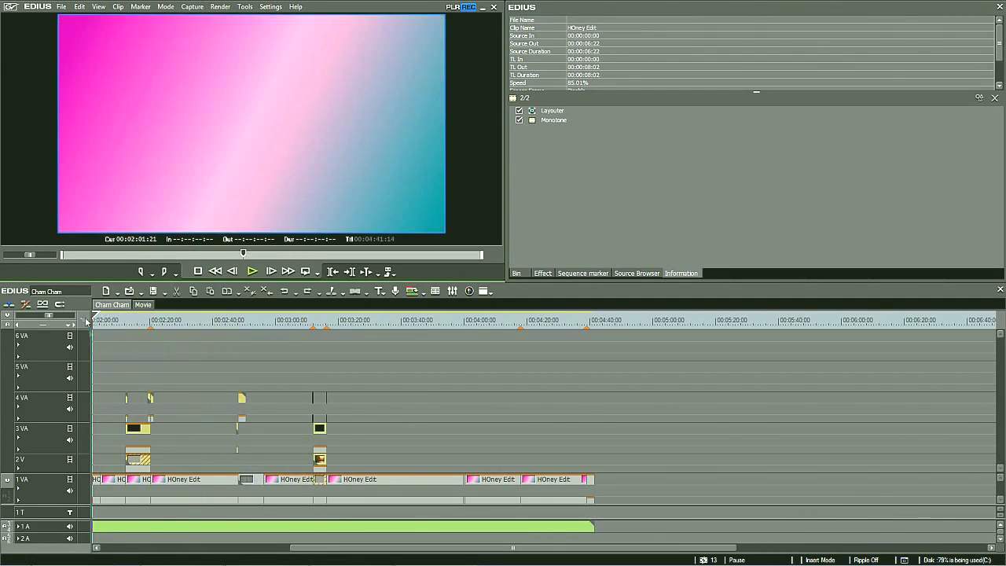
left_click(69, 527)
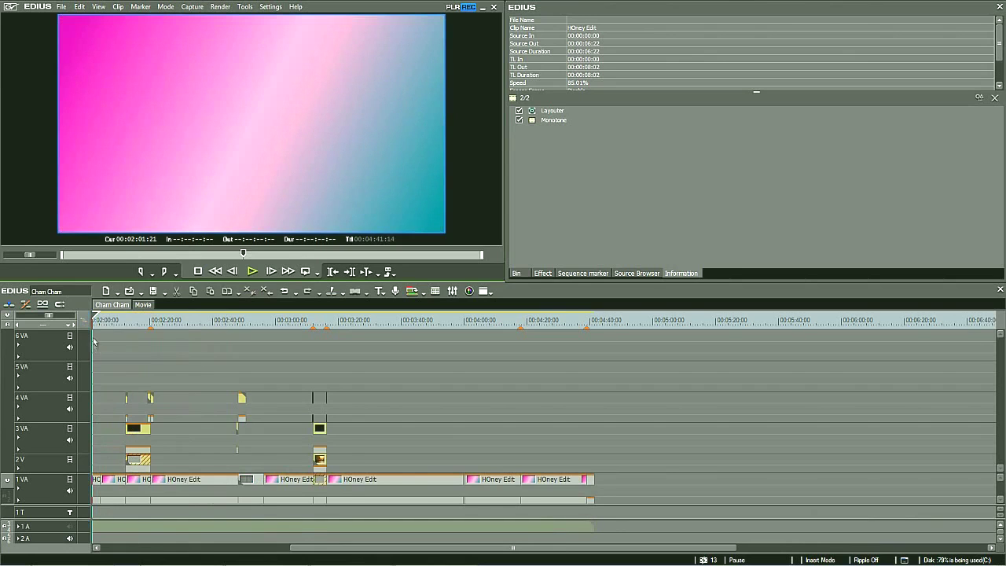
left_click_drag(91, 318, 62, 323)
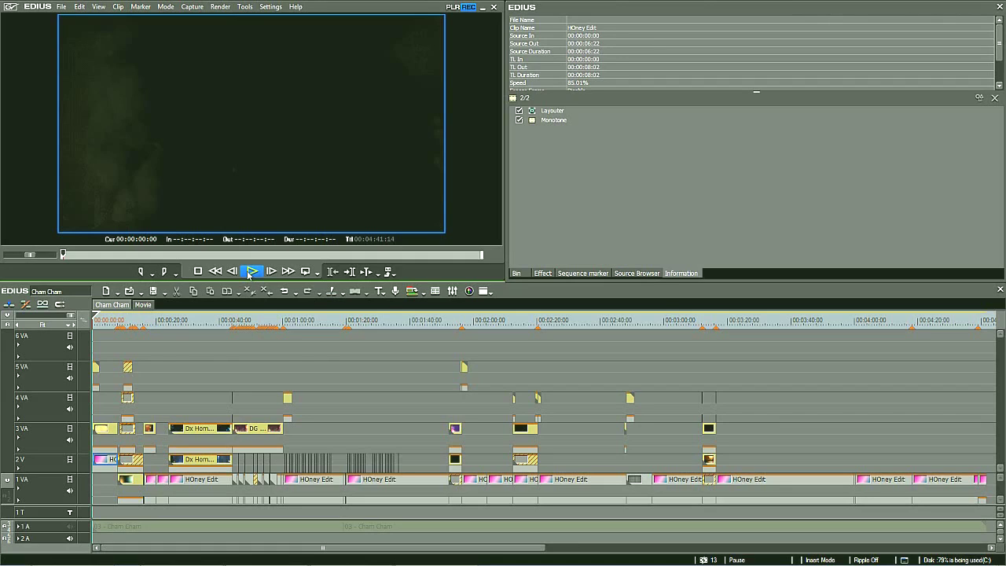
- Import the Autumn Magic clip from the Avi folder into the bin
left_click(517, 273)
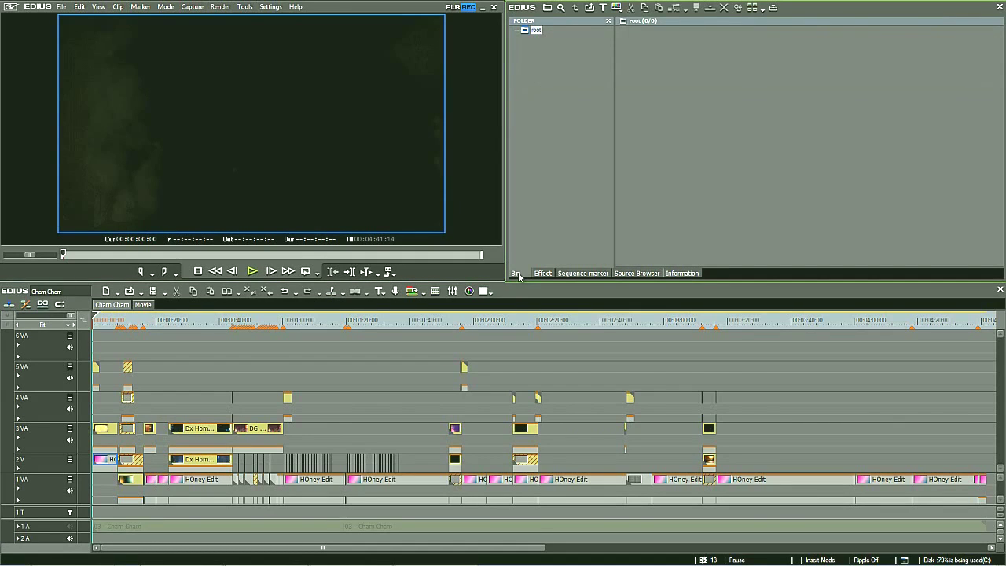
double_click(721, 172)
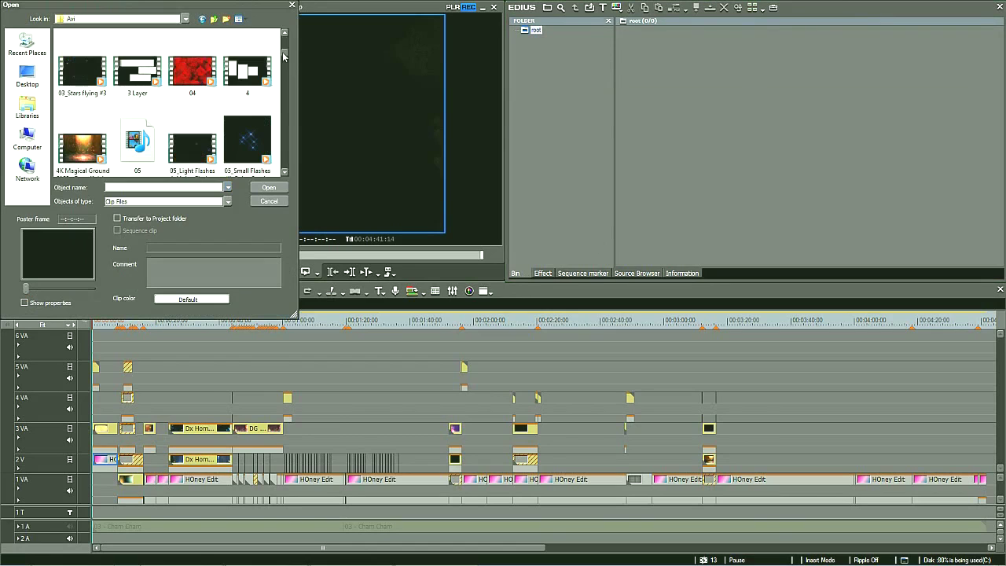
left_click_drag(285, 56, 282, 67)
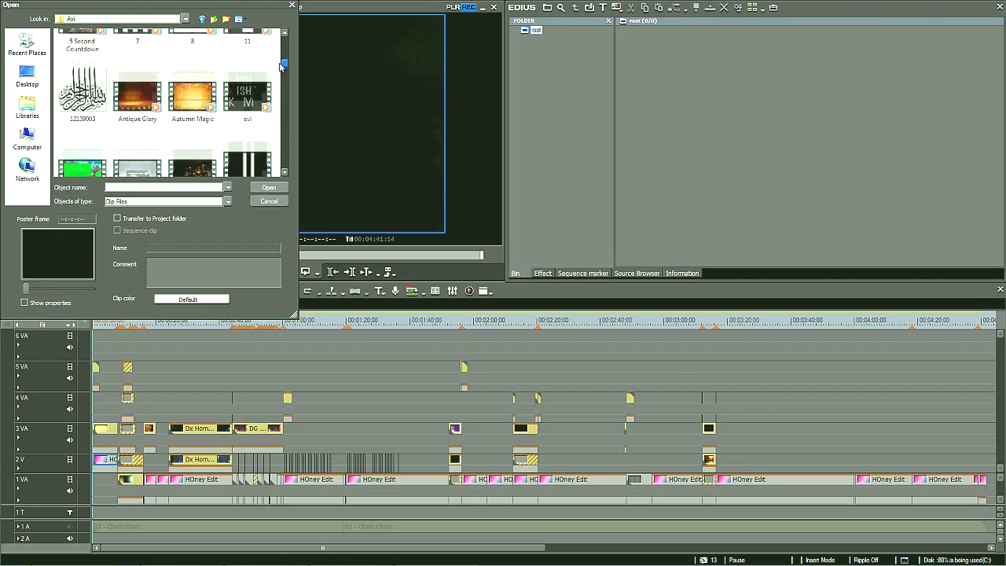
left_click(196, 101)
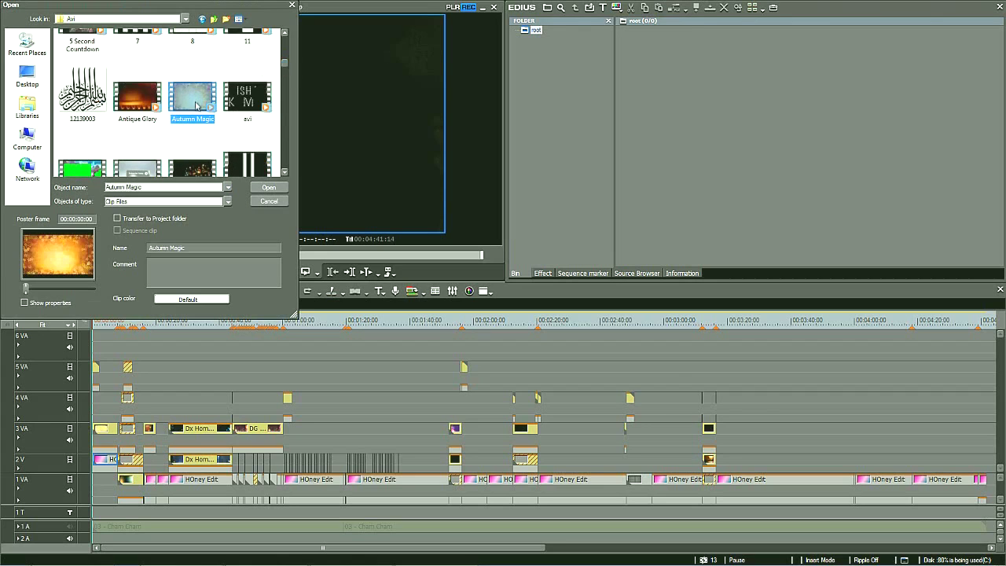
left_click(268, 189)
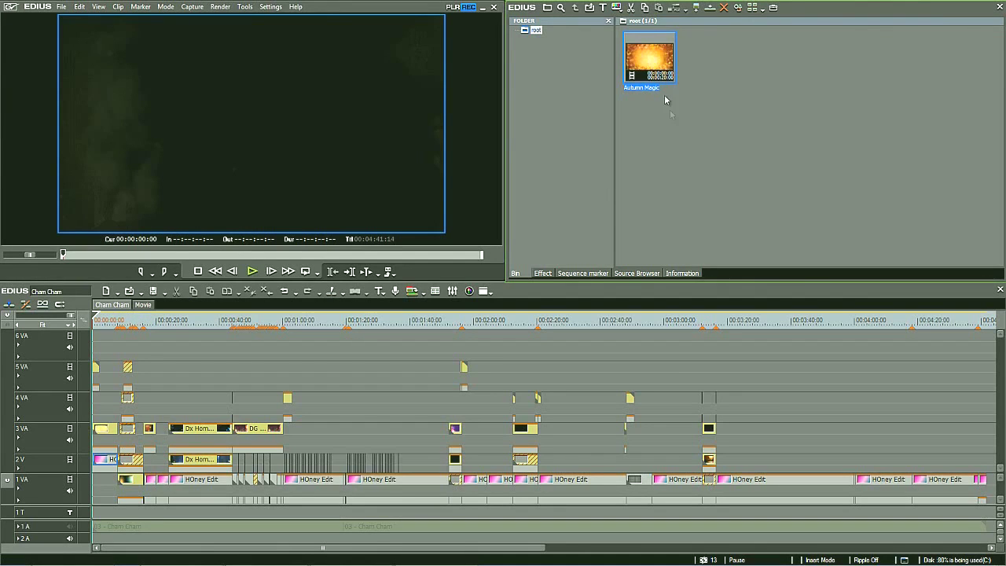
- Copy the Autumn Magic clip from the bin and replace the DG background clip on track 3VA with it
right_click(658, 69)
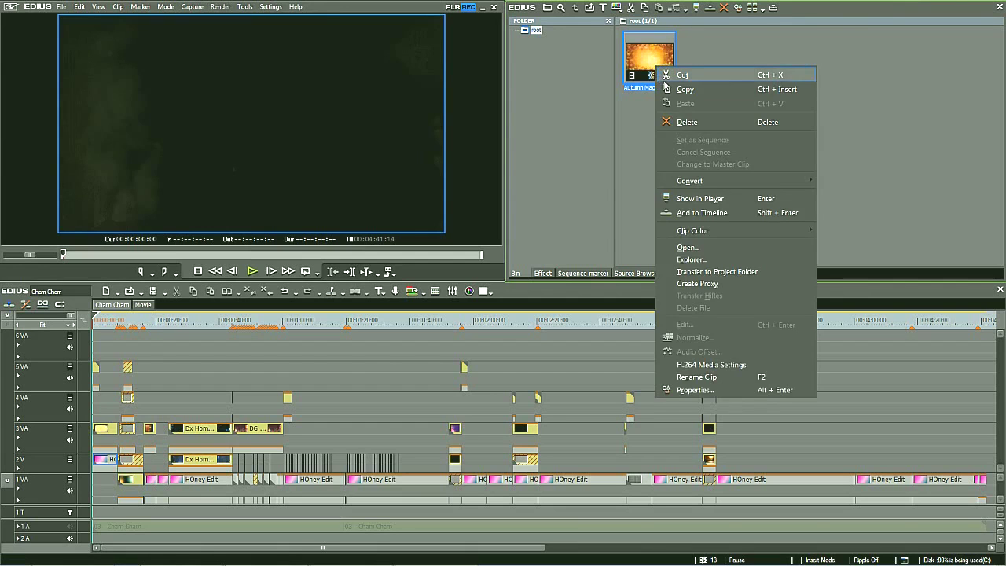
left_click(681, 92)
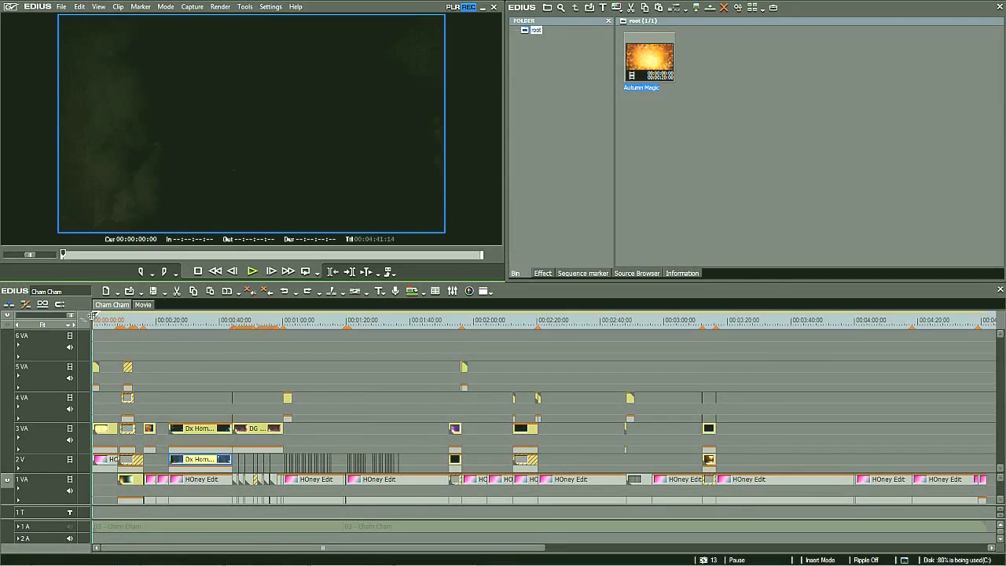
left_click_drag(99, 321, 247, 355)
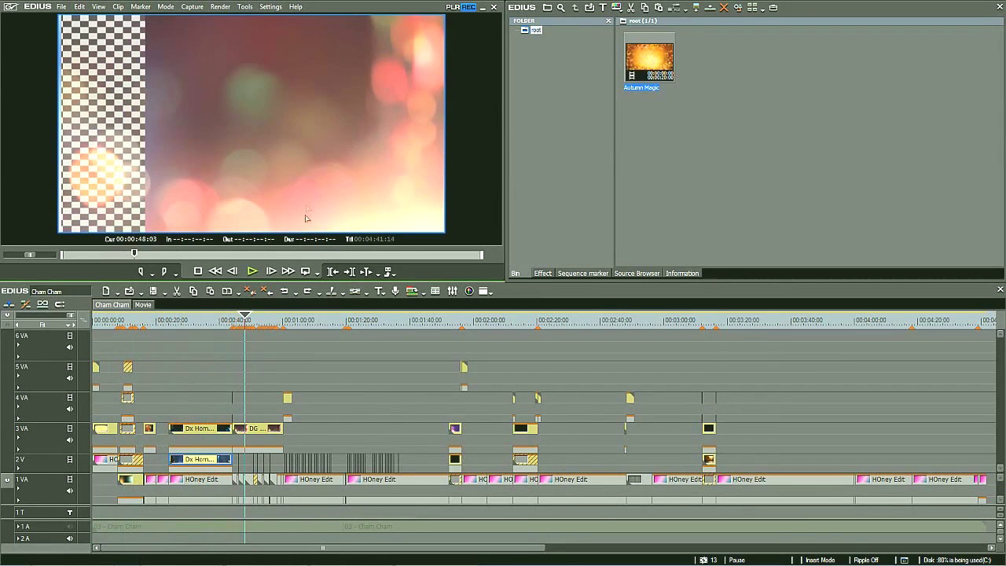
left_click(257, 432)
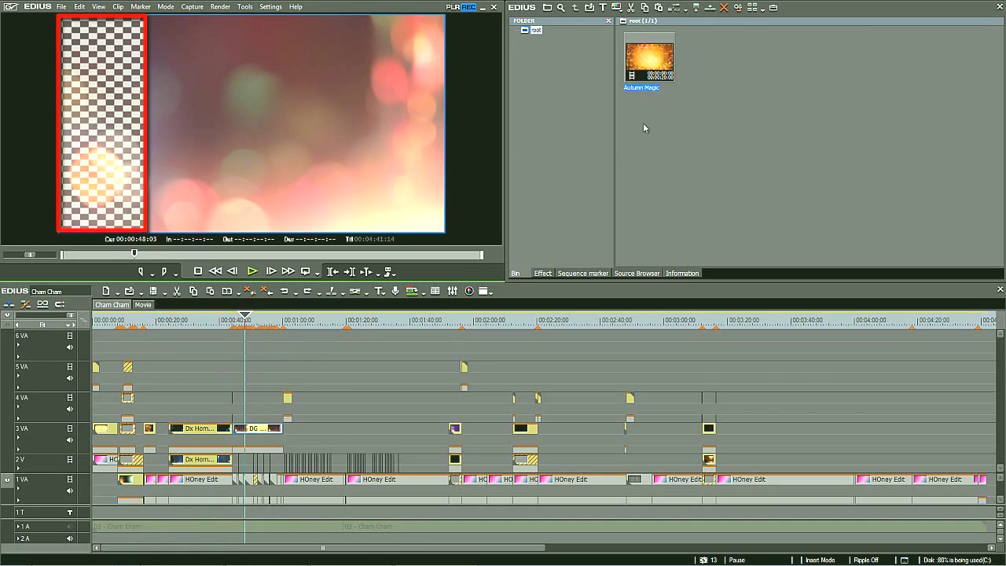
right_click(658, 61)
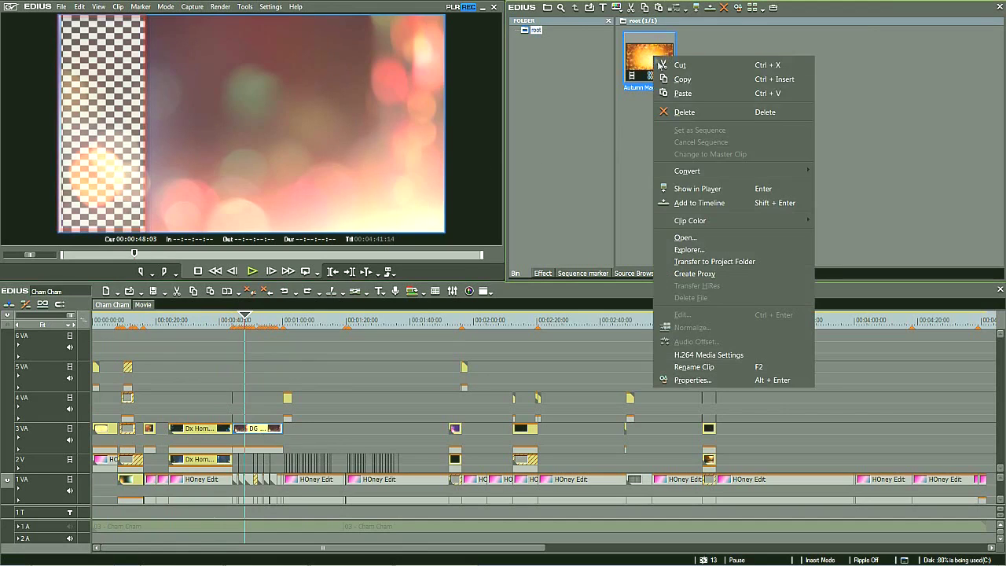
left_click(682, 79)
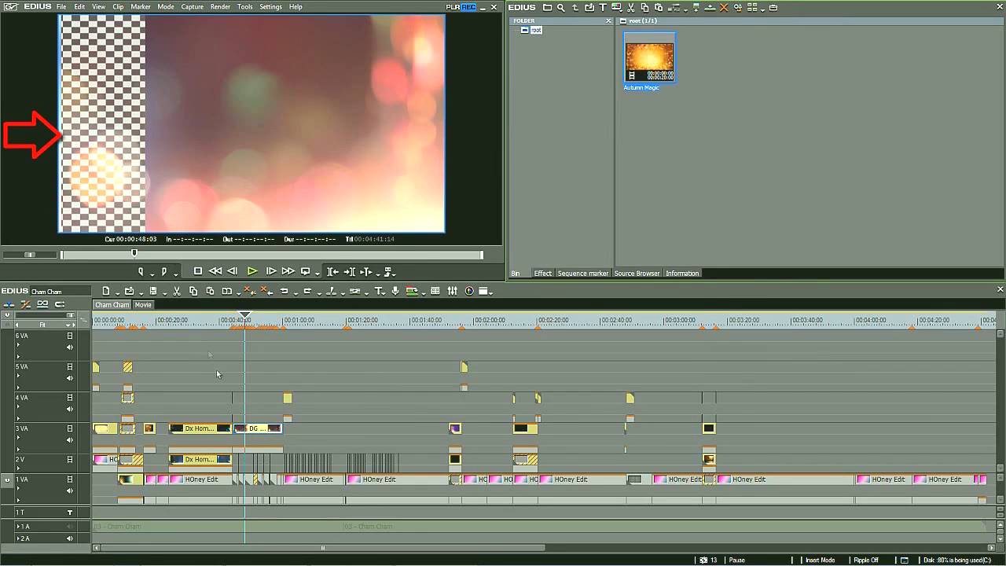
left_click(257, 428)
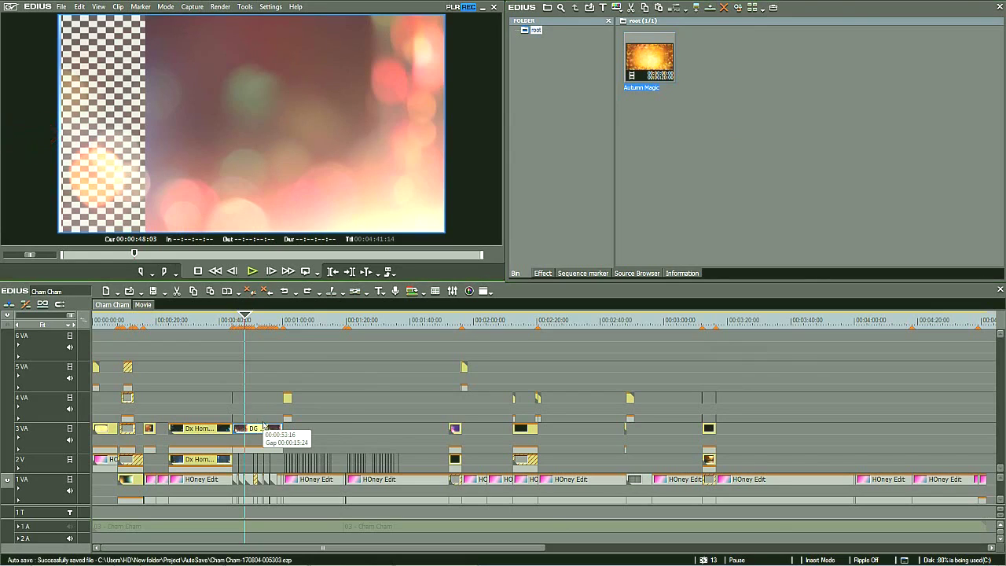
key("ctrl+r")
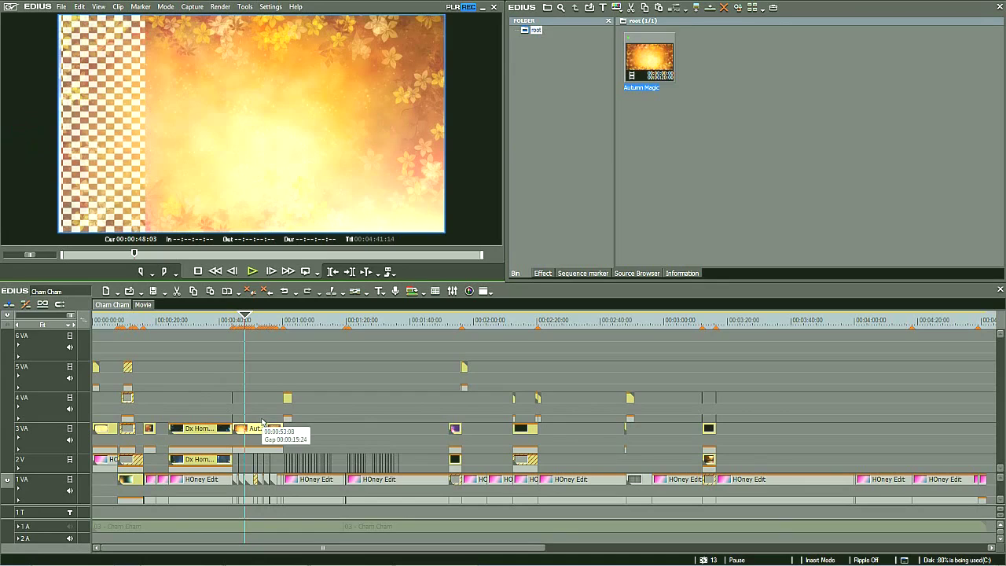
- Switch to the Movie sequence, fit its timeline and place the playhead at the start
left_click_drag(245, 317, 93, 322)
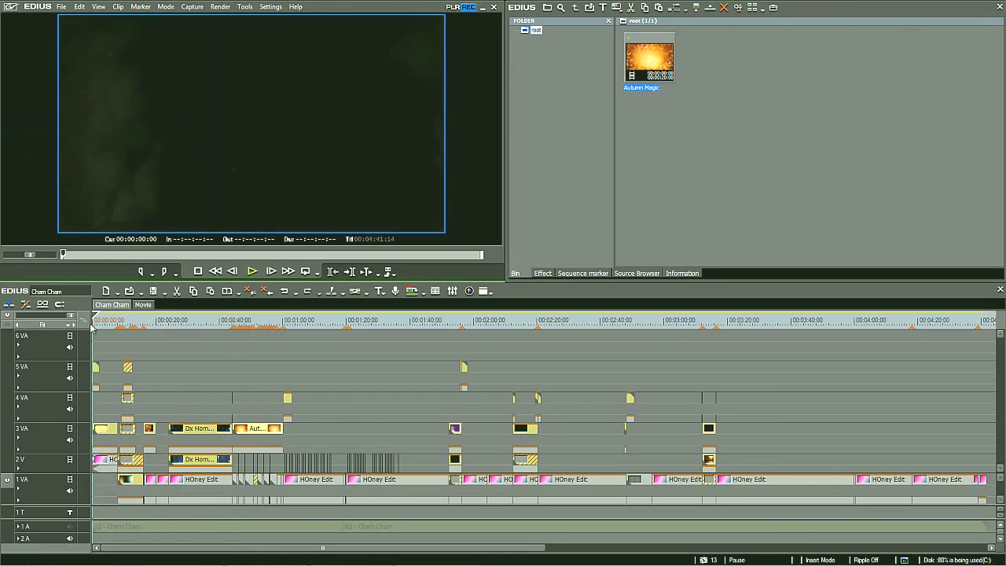
left_click(145, 305)
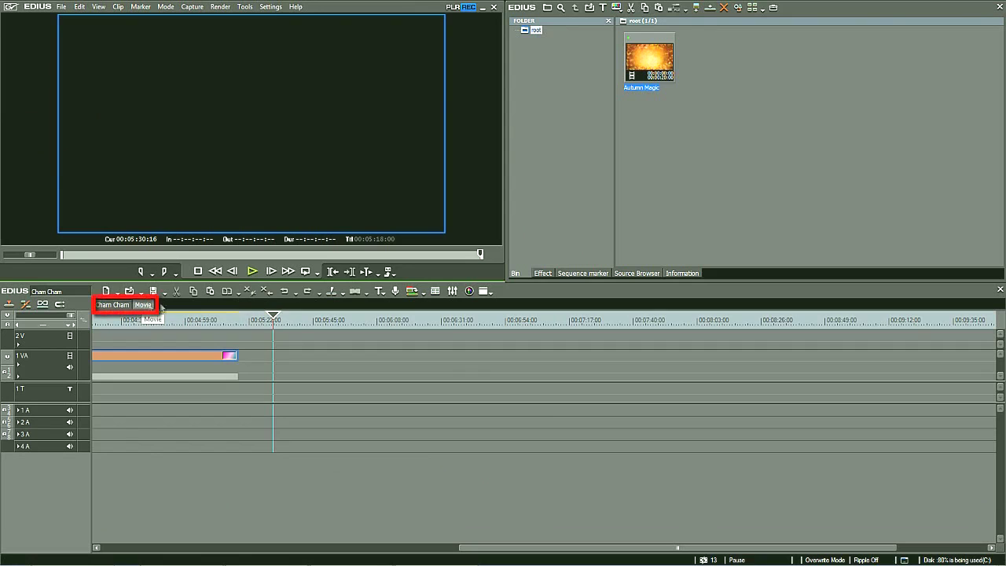
left_click_drag(270, 318, 130, 320)
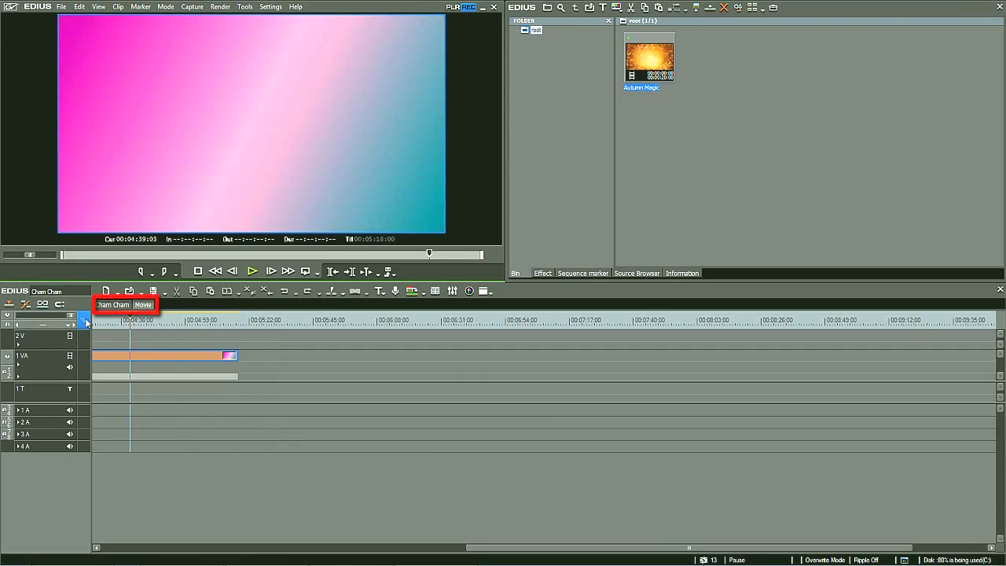
mouse_move(71, 314)
left_mouse_down()
mouse_move(20, 314)
mouse_move(72, 315)
left_mouse_up()
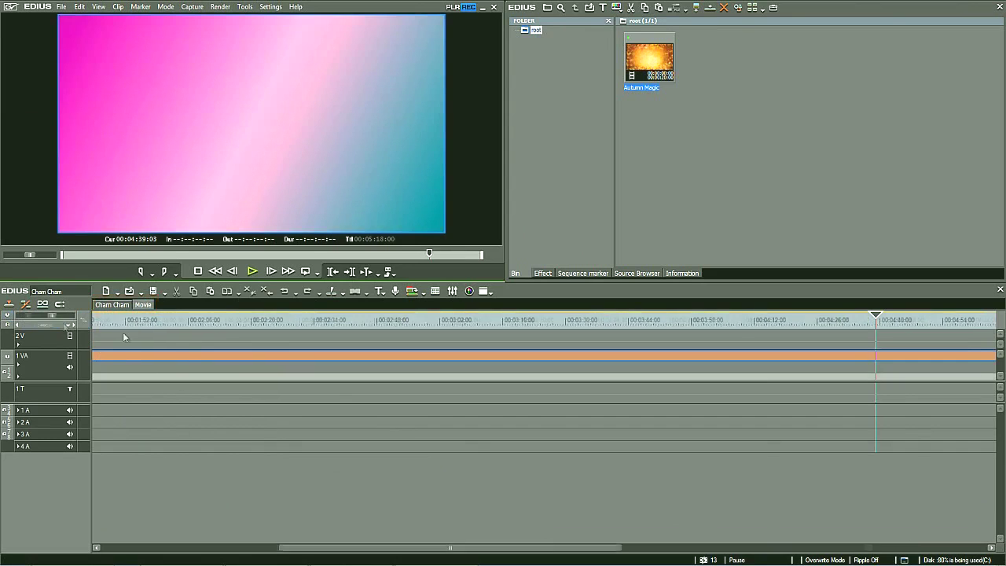
left_click_drag(877, 317, 41, 346)
- Import the Cham Cham Full Video Song BAAGHI clip from the My Videos folder into the bin
double_click(714, 209)
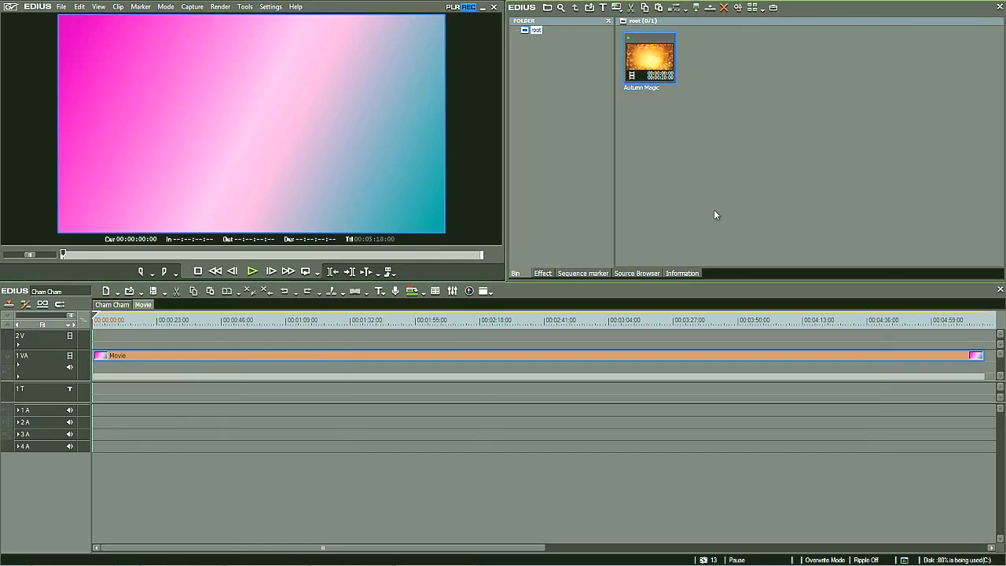
left_click_drag(286, 42, 270, 135)
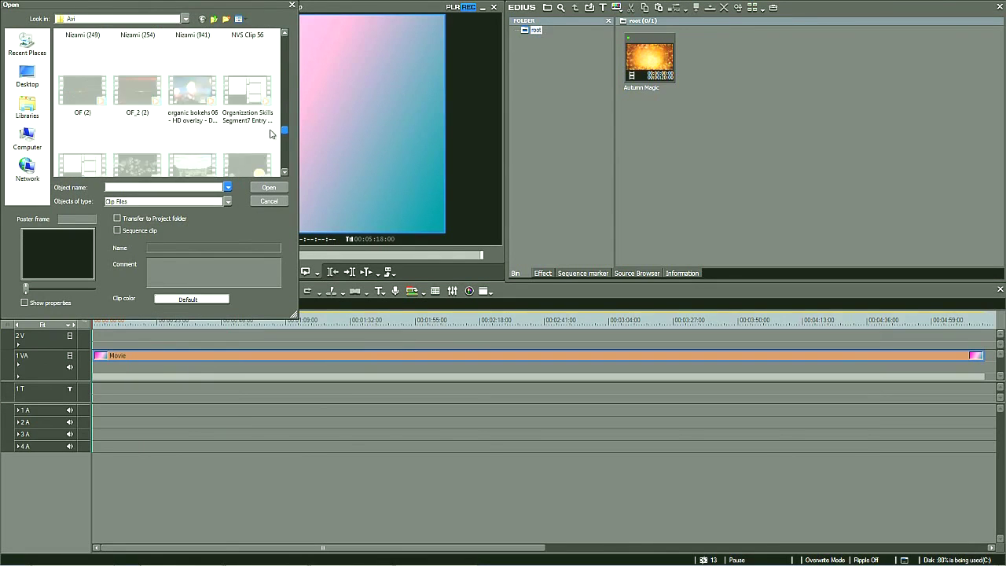
left_click(27, 78)
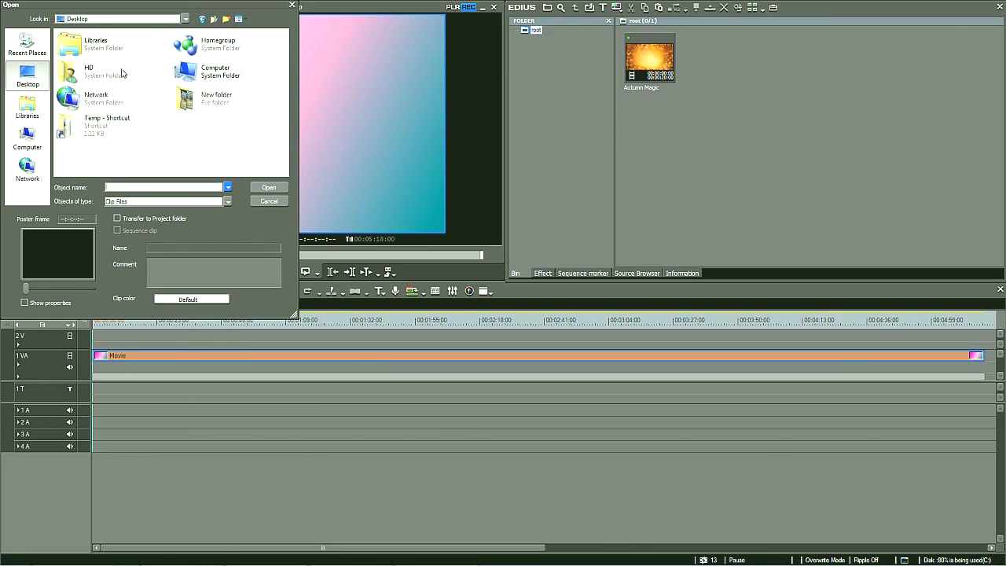
double_click(115, 76)
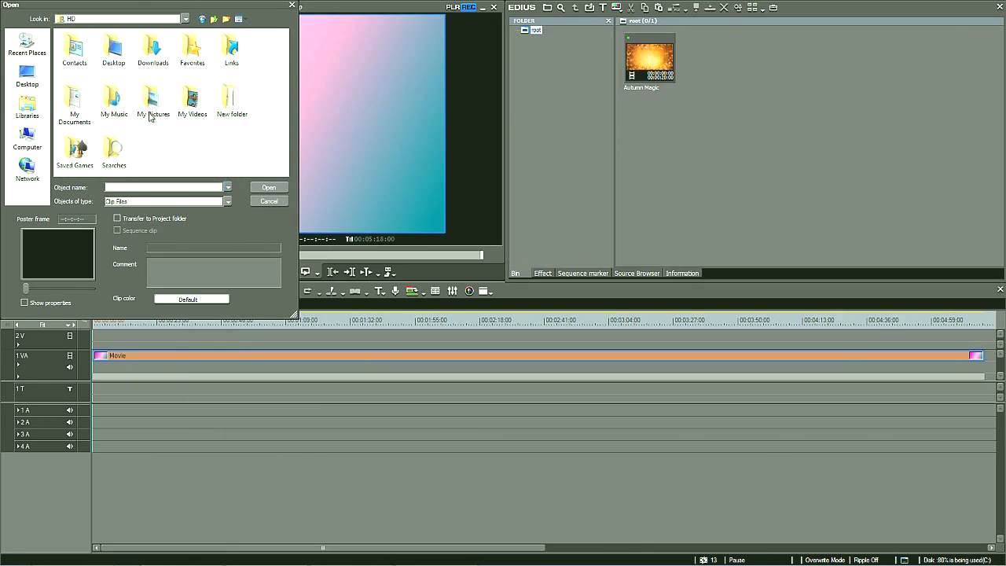
double_click(157, 65)
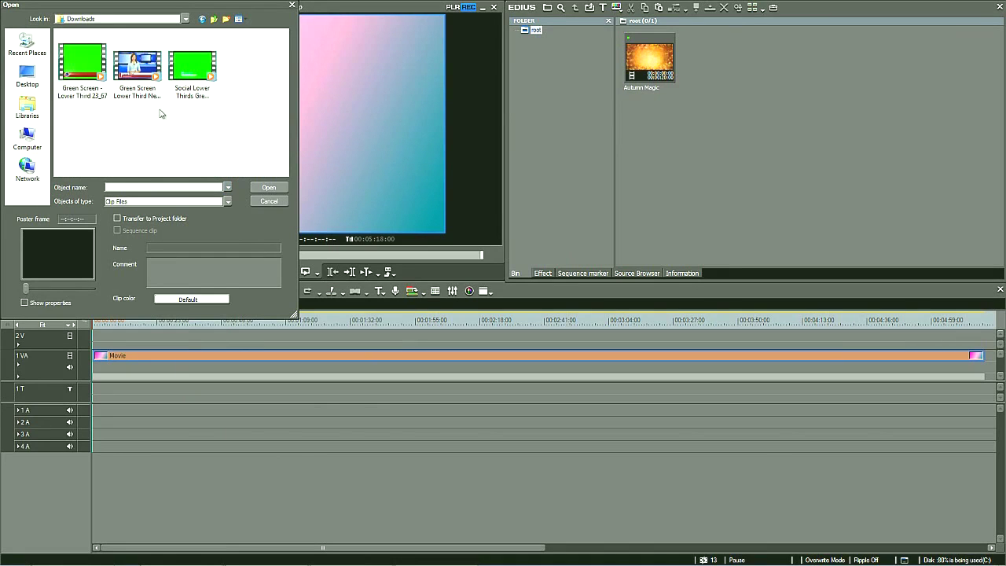
left_click(213, 19)
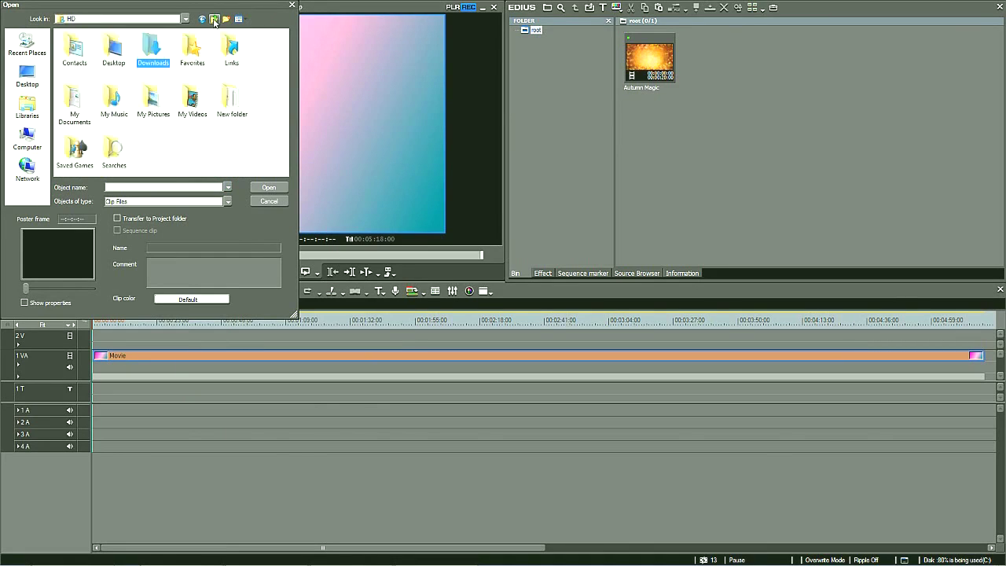
double_click(192, 102)
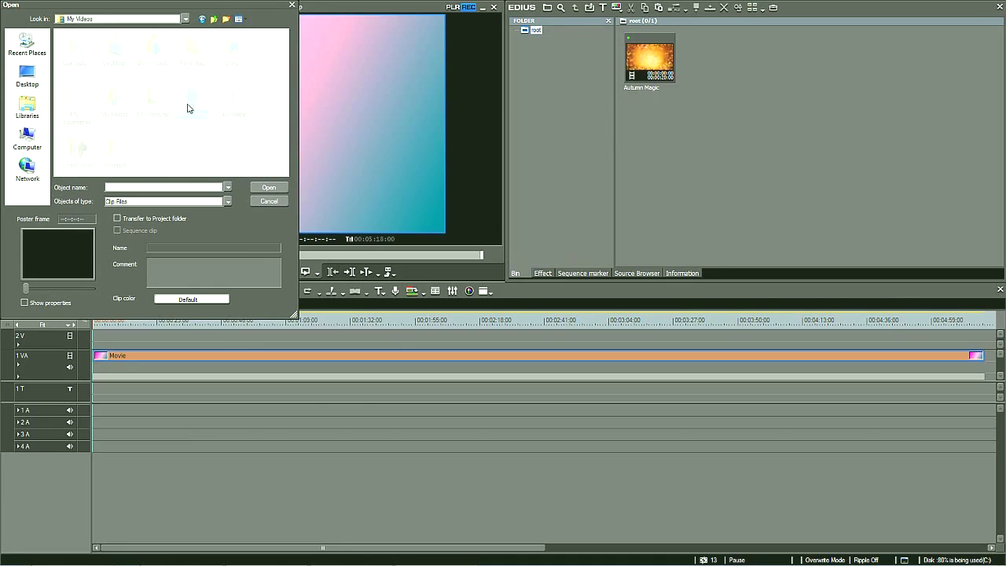
left_click(136, 93)
left_click(269, 187)
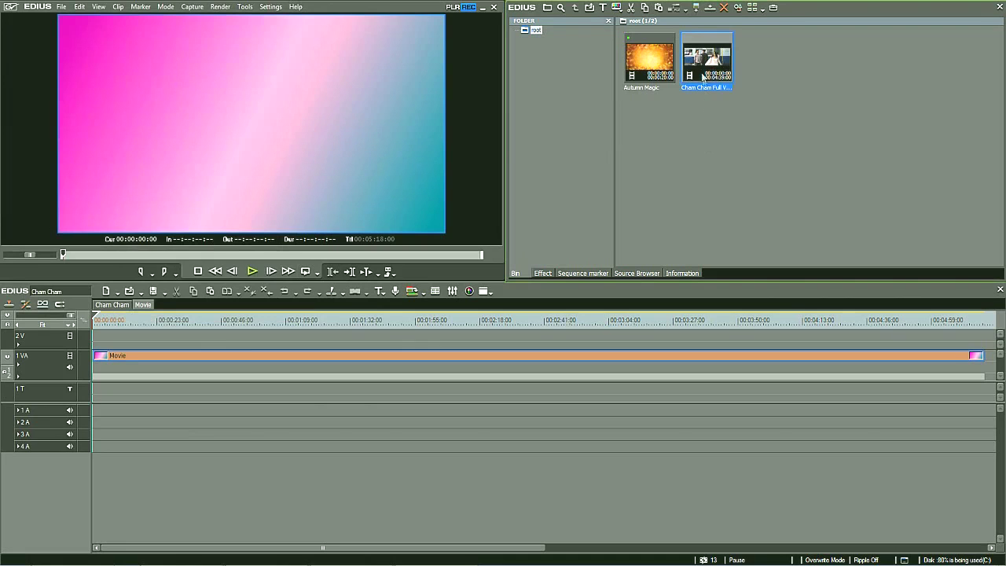
- Place the Cham Cham Full Video Song clip at the start of track 2V above Movie and mute audio track 1A
left_click_drag(710, 56, 140, 343)
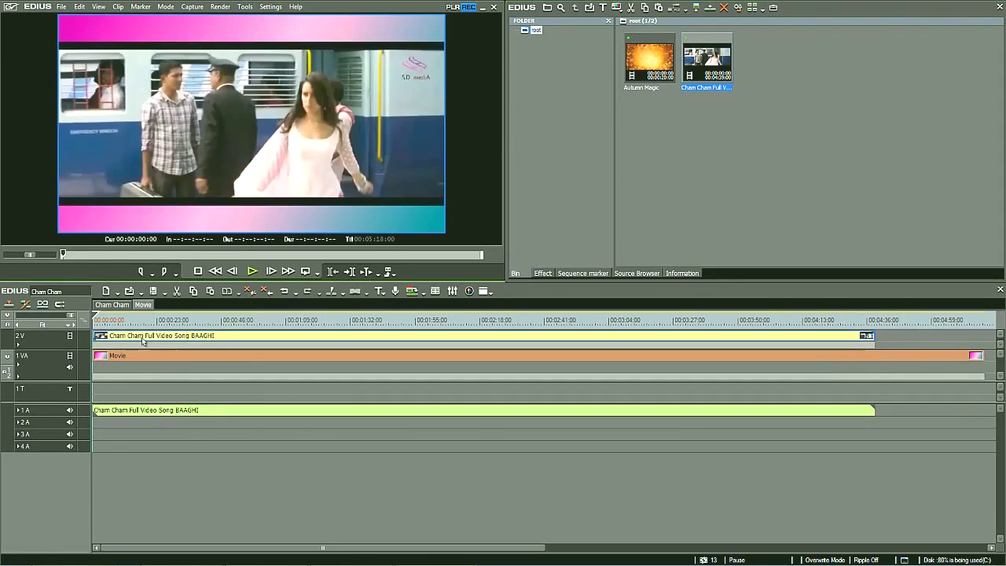
left_click(70, 410)
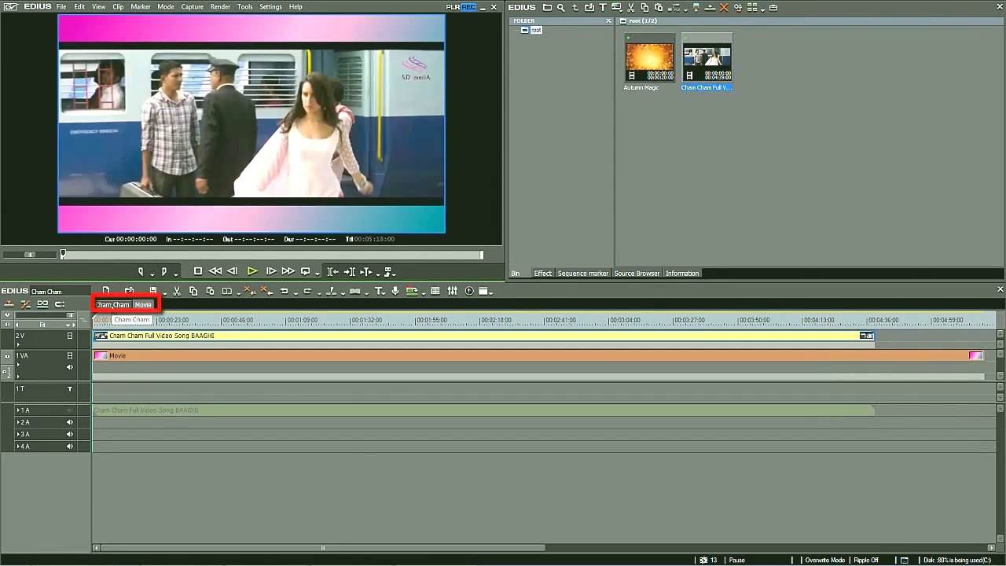
- Return to the Cham Cham sequence and scrub through its first 14 seconds to check the video in the effects
left_click(112, 305)
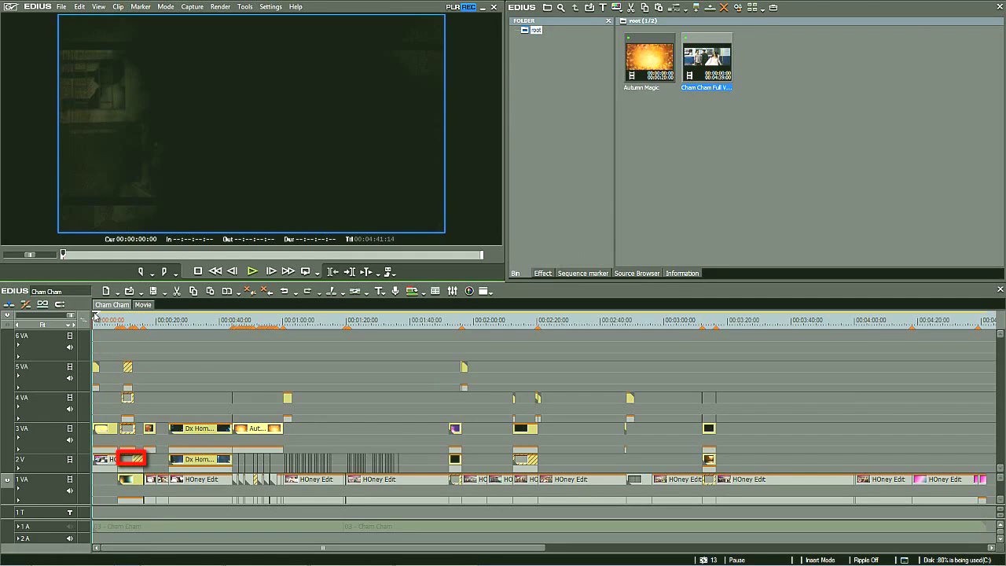
left_click(99, 317)
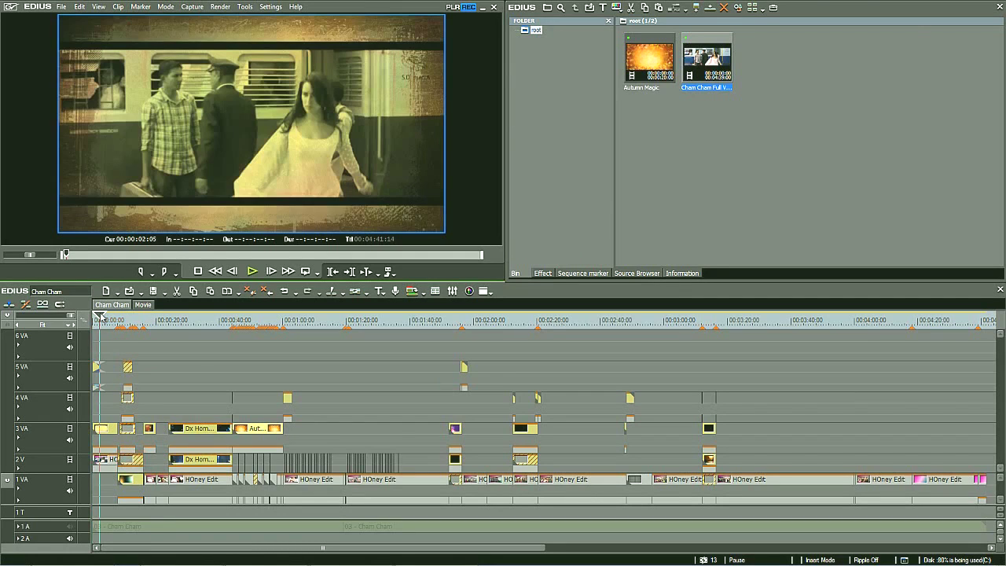
left_click_drag(106, 317, 131, 325)
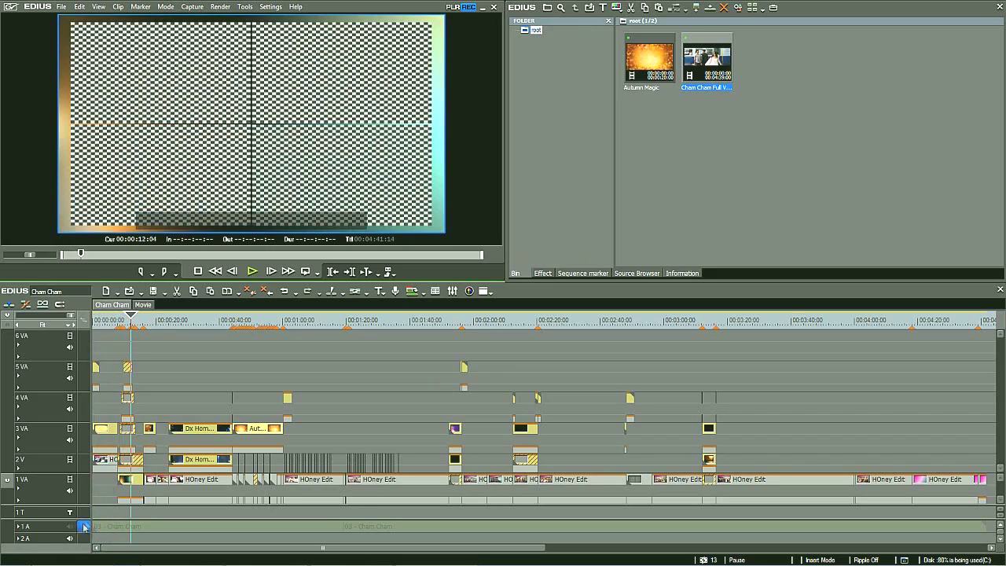
left_click(135, 319)
left_click_drag(134, 320, 135, 346)
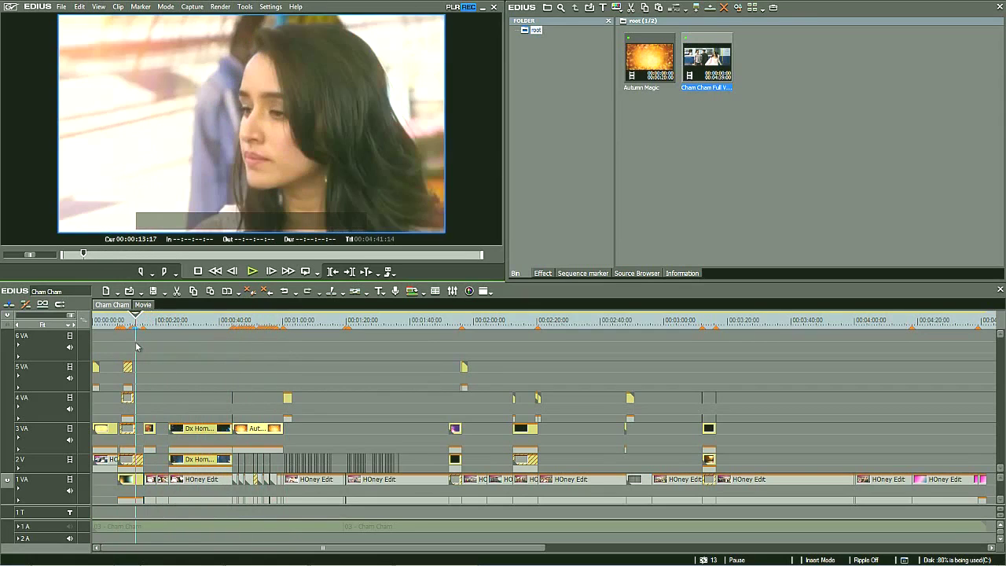
- Import the BALOCH picture from the My Pictures folder into the bin
left_click(136, 462)
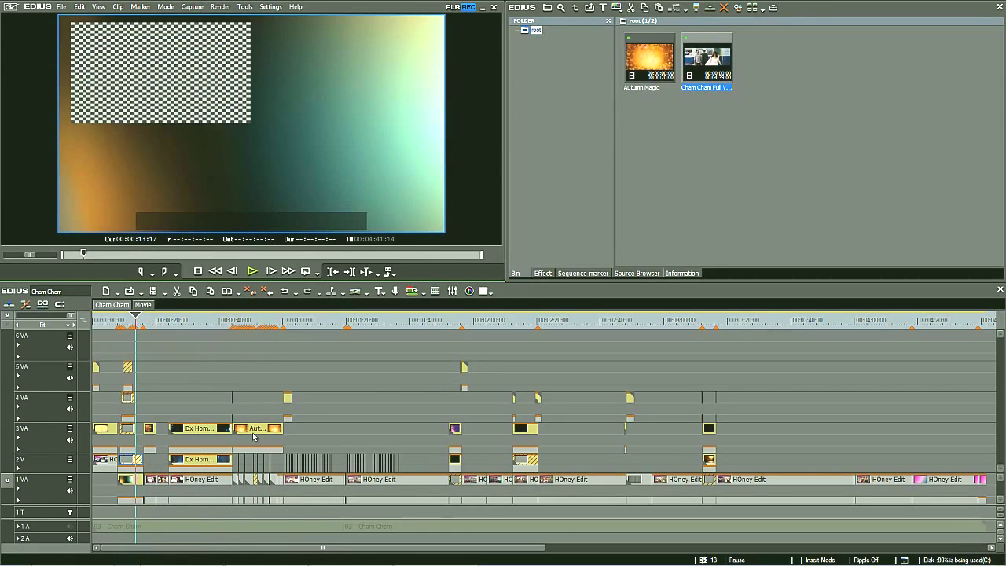
double_click(724, 163)
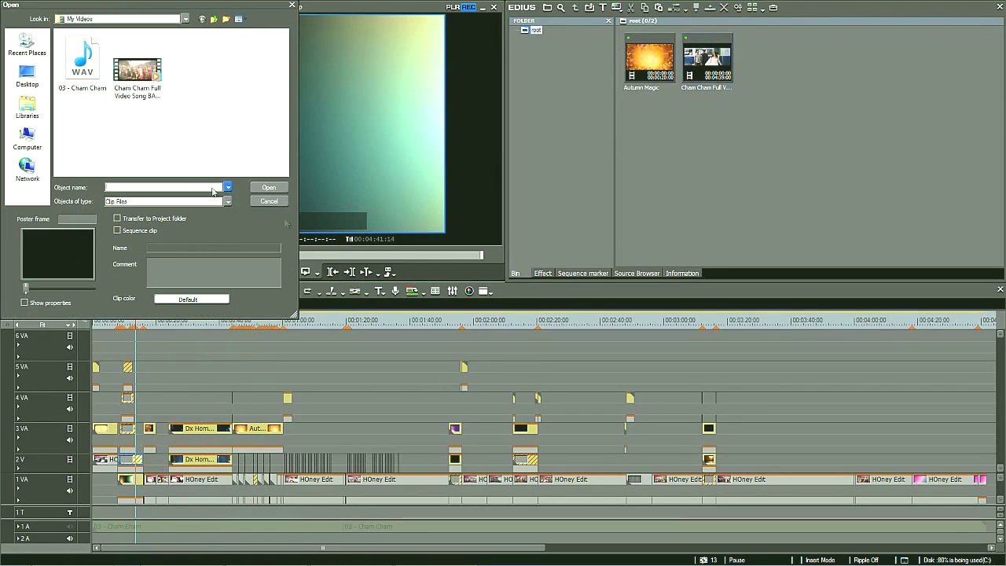
left_click(214, 19)
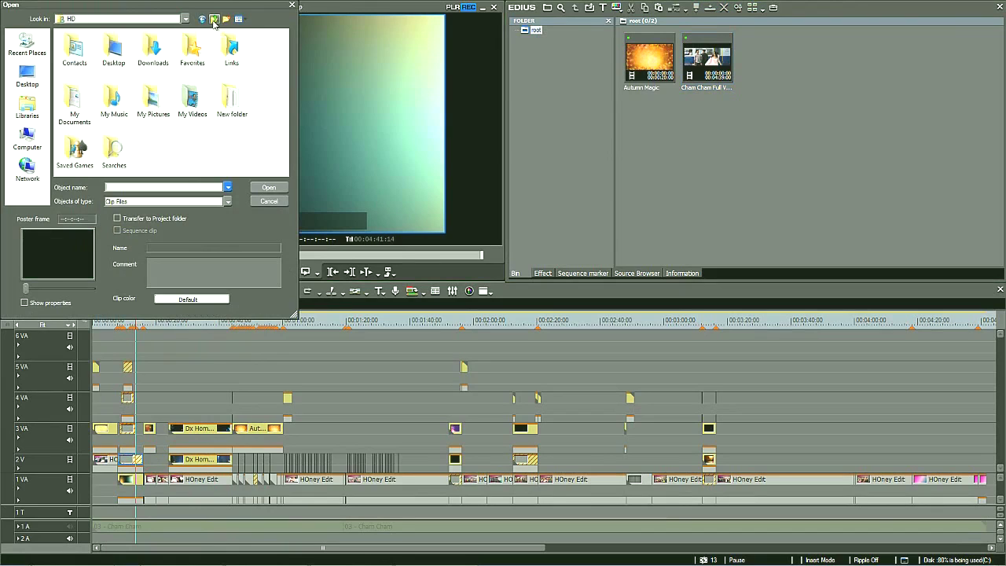
double_click(150, 96)
left_click(144, 68)
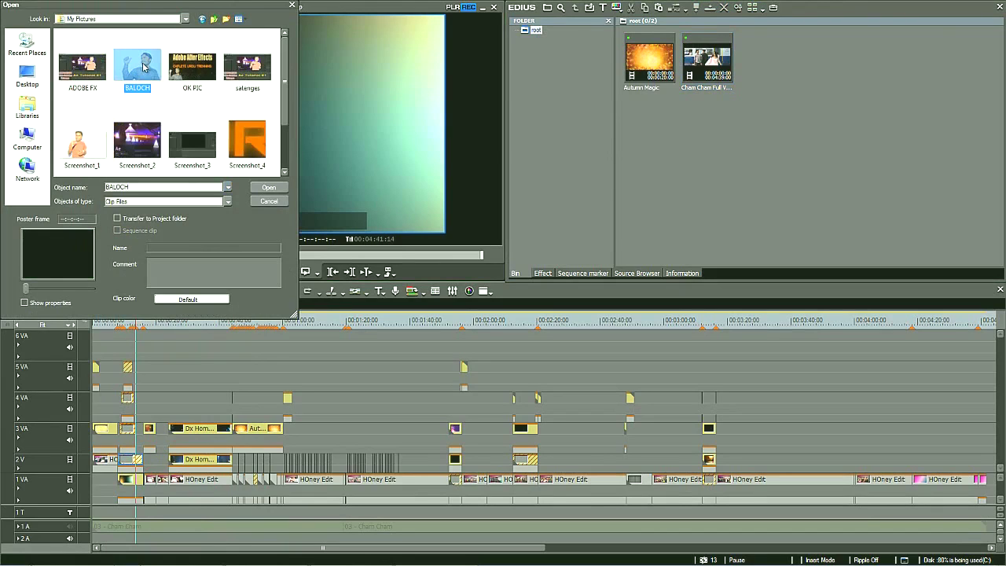
left_click(265, 190)
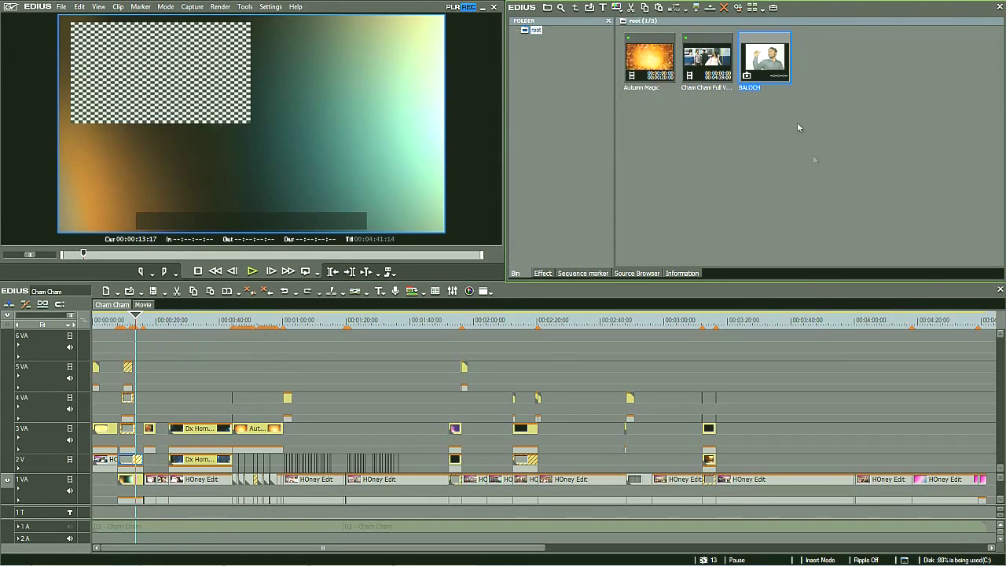
- Copy the BALOCH picture from the bin and replace the checkered placeholder clips on tracks 2V and 3V before 15 seconds with it
right_click(767, 65)
left_click(800, 92)
left_click(132, 462)
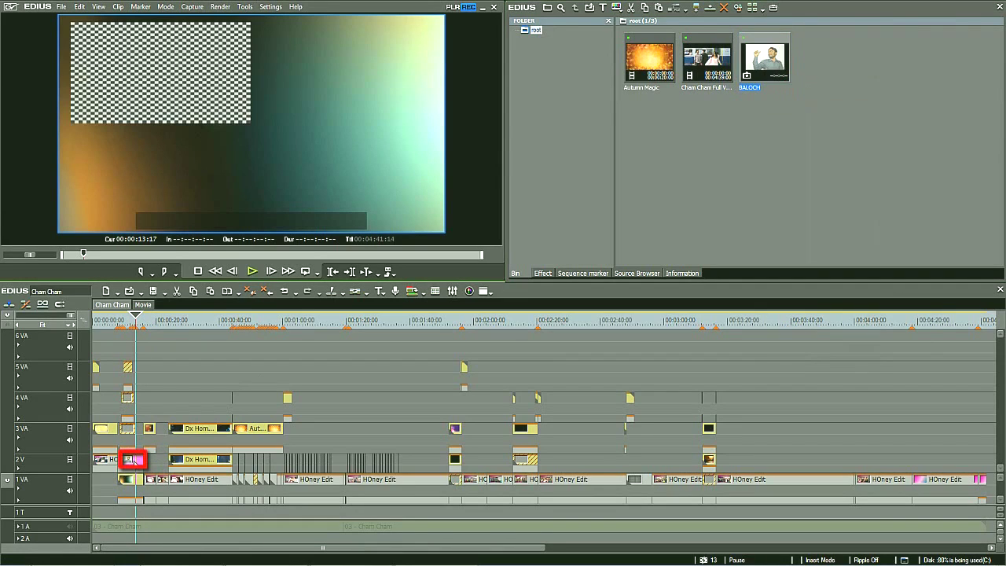
key("ctrl+r")
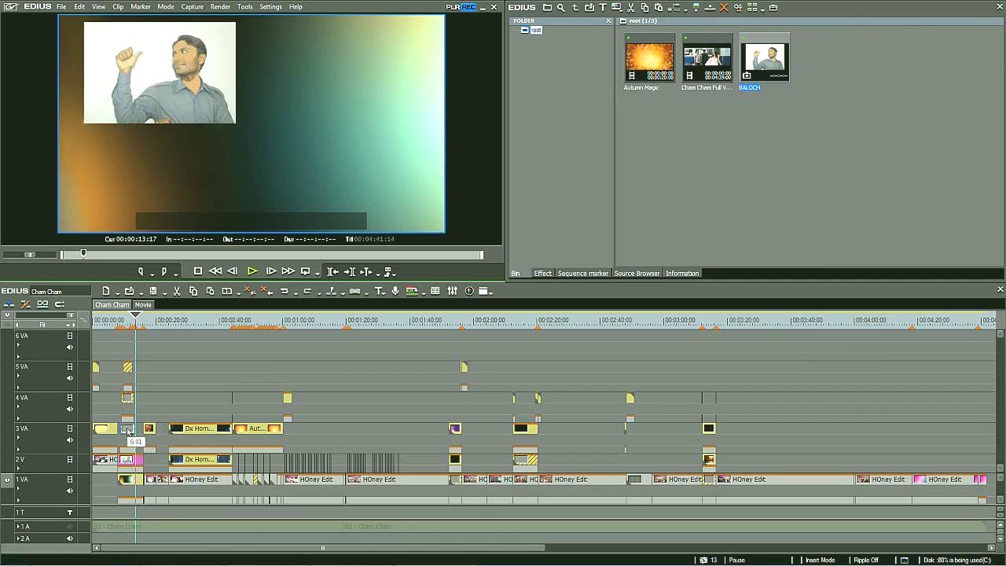
key("ctrl+r")
- Replace the placeholder clips on tracks 5V and 4V near 9 seconds with the copied picture and scrub through the collage to check it
left_click_drag(138, 318, 122, 318)
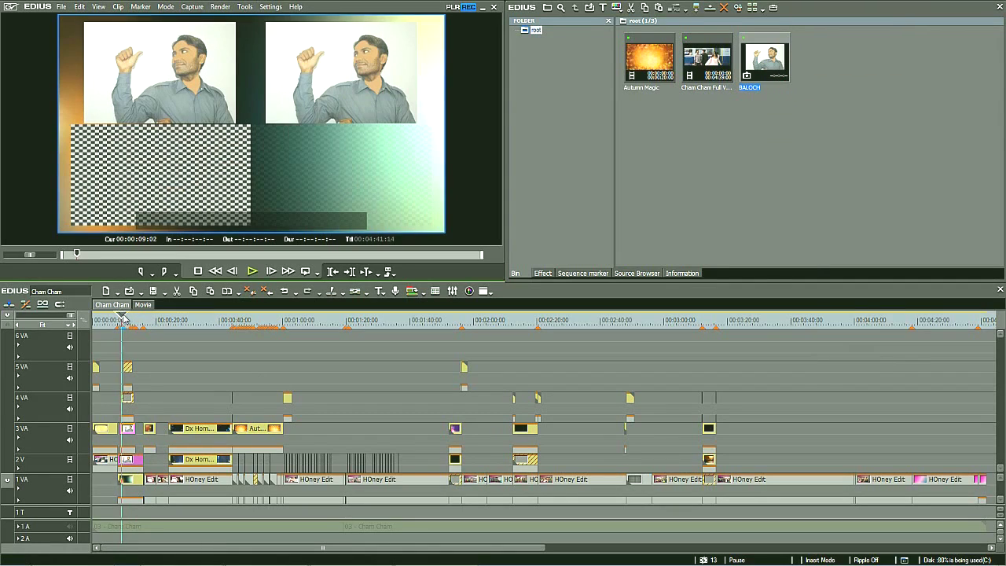
left_click(128, 371)
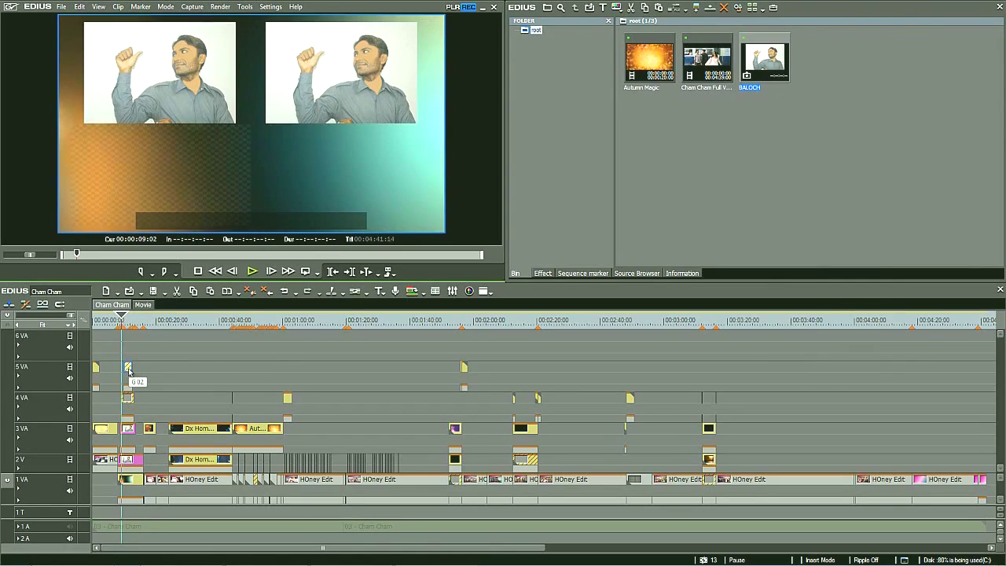
left_click(129, 398)
key("ctrl+r")
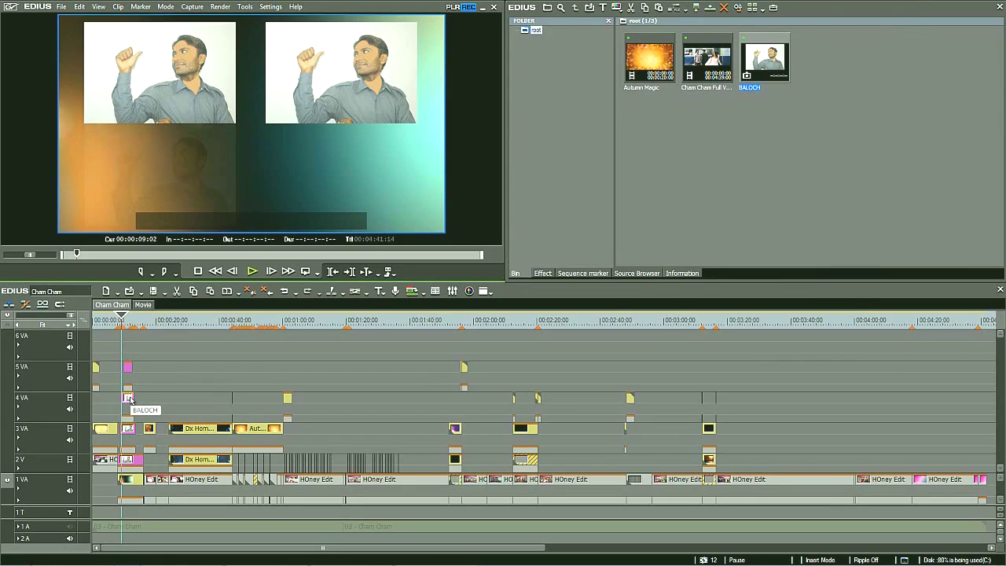
left_click(124, 317)
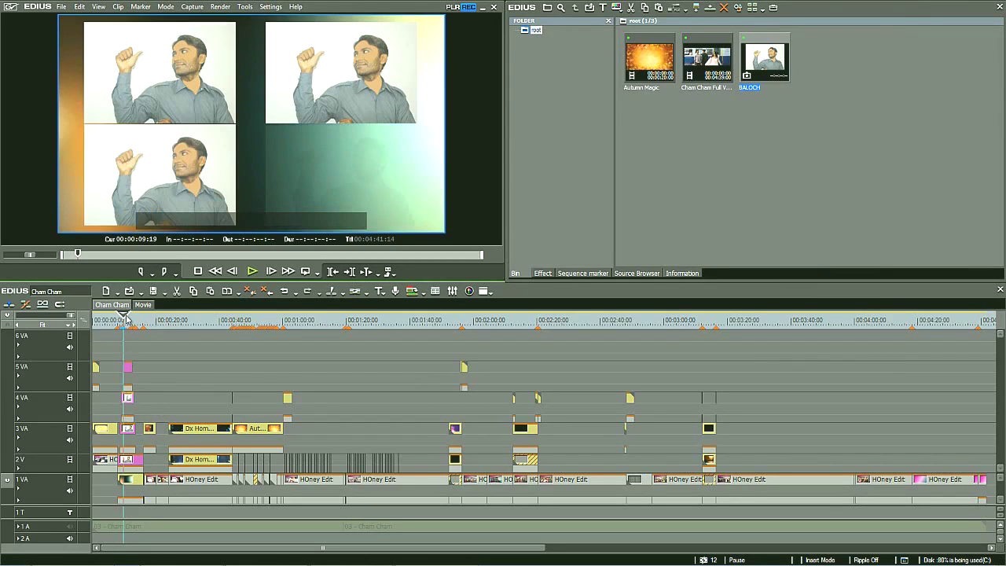
left_click(120, 319)
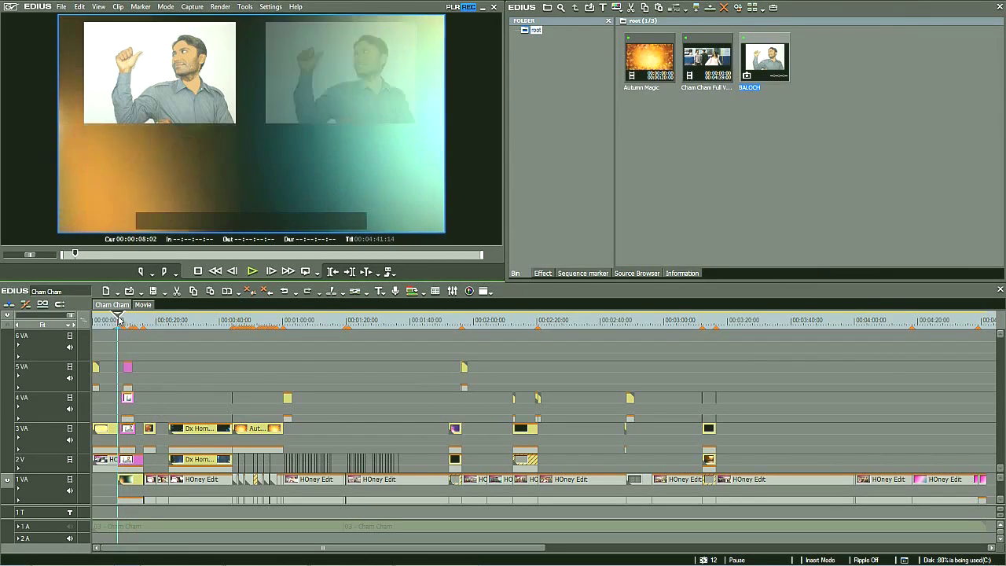
mouse_move(120, 319)
left_mouse_down()
mouse_move(132, 319)
mouse_move(106, 320)
mouse_move(131, 323)
left_mouse_up()
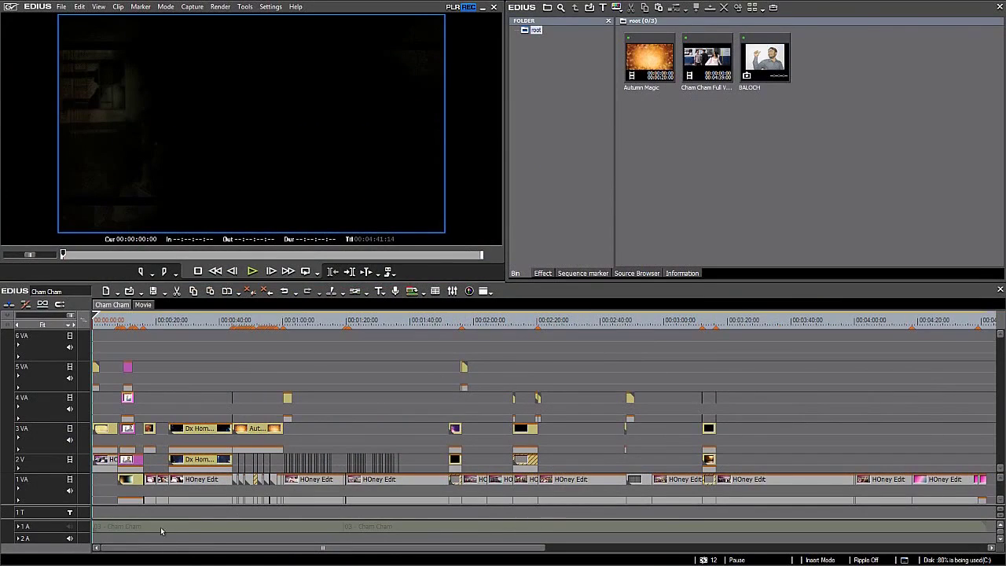
- Unmute audio track 1A and import the 03 - Cham Cham mp3 audio file from New folder into the bin
left_click(78, 526)
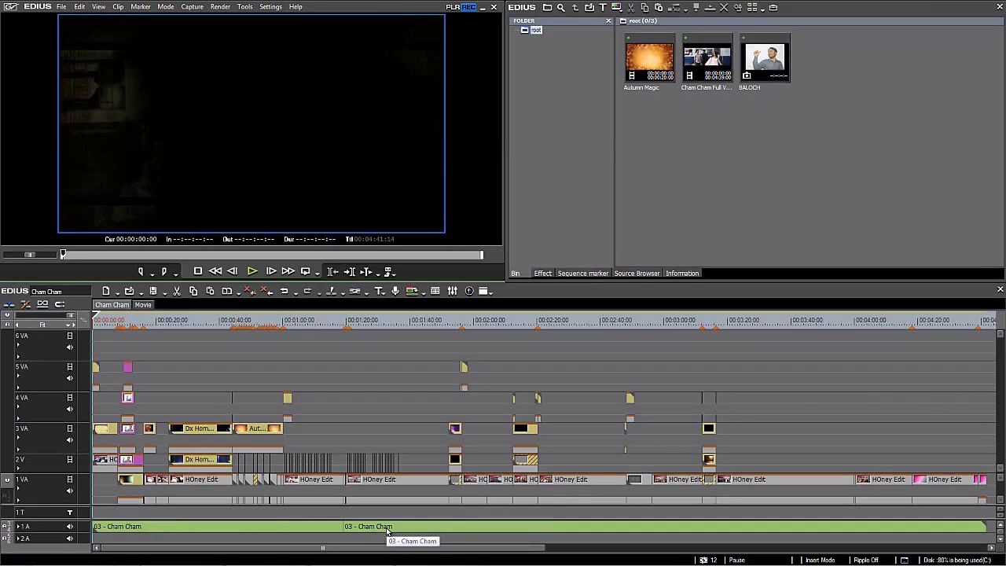
double_click(701, 217)
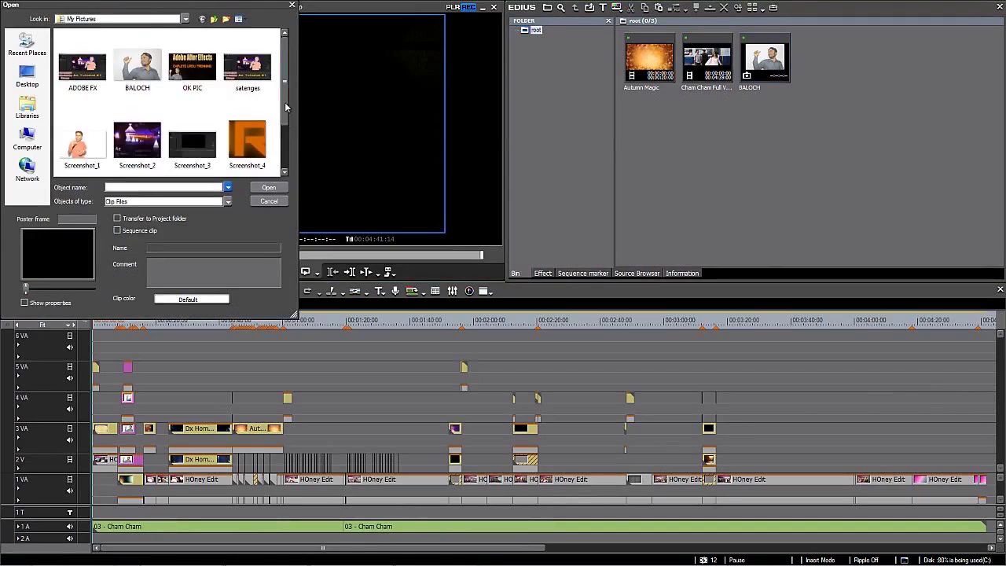
scroll(286, 108, "down", 2)
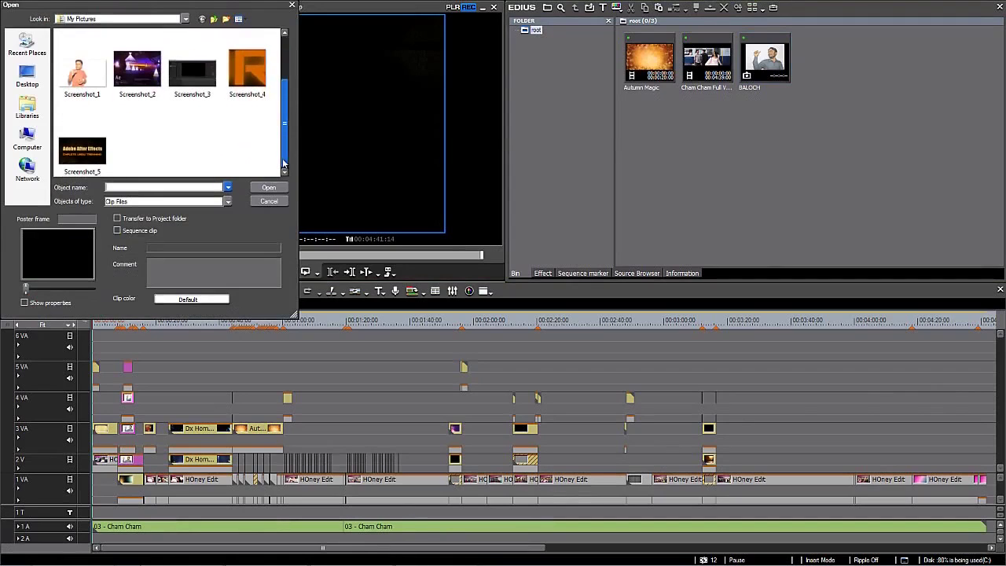
left_click(28, 138)
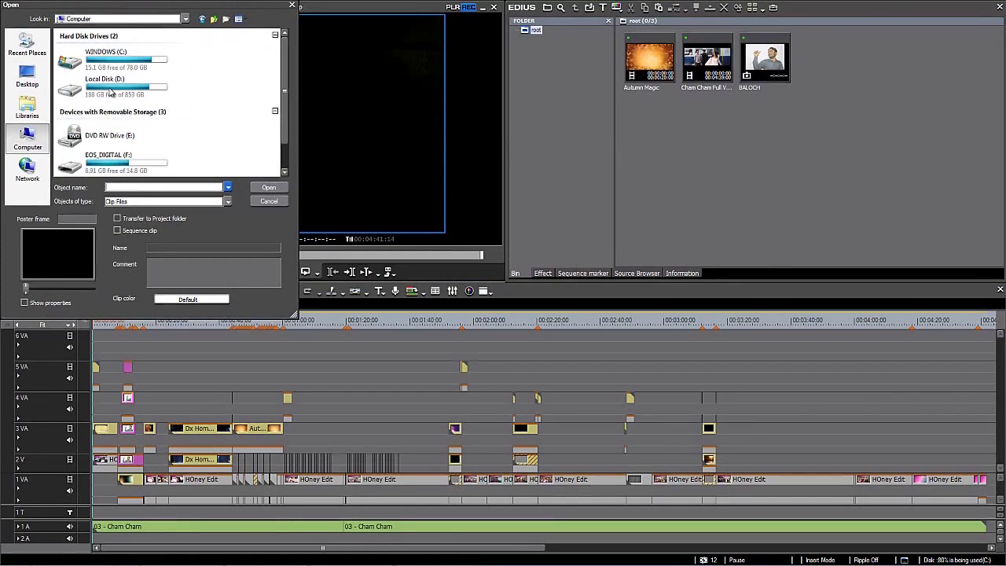
left_click(27, 75)
double_click(89, 73)
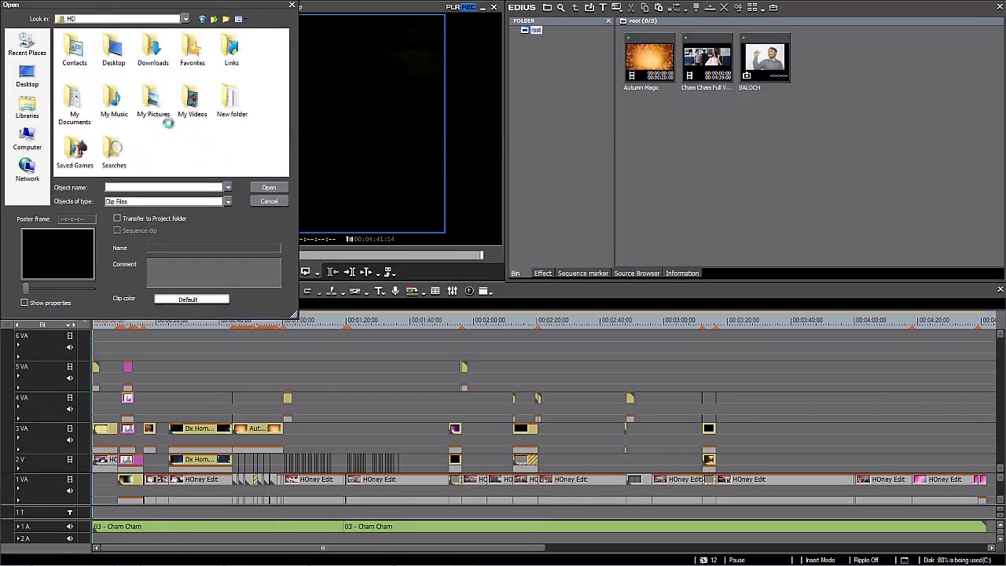
double_click(230, 100)
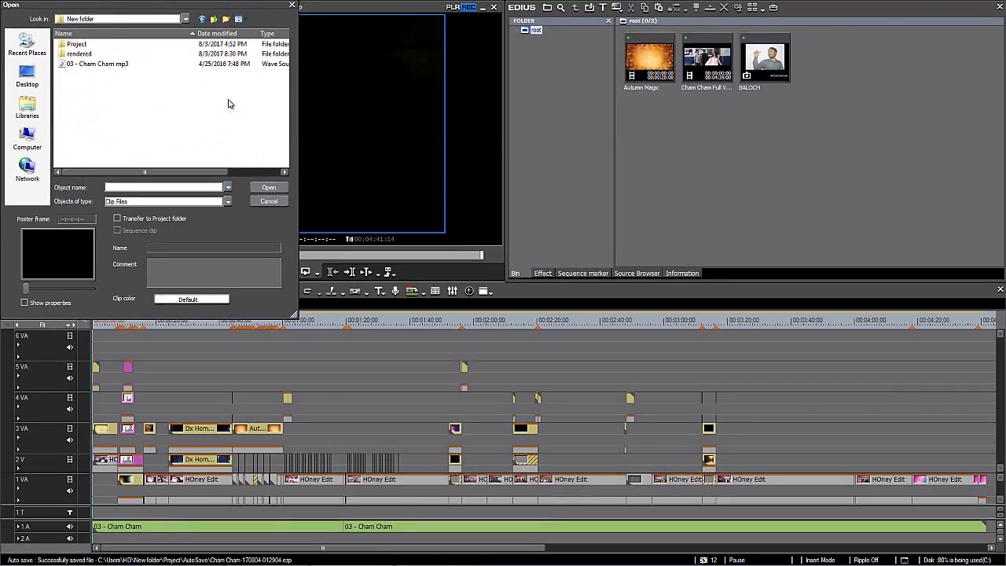
left_click(93, 64)
left_click(269, 187)
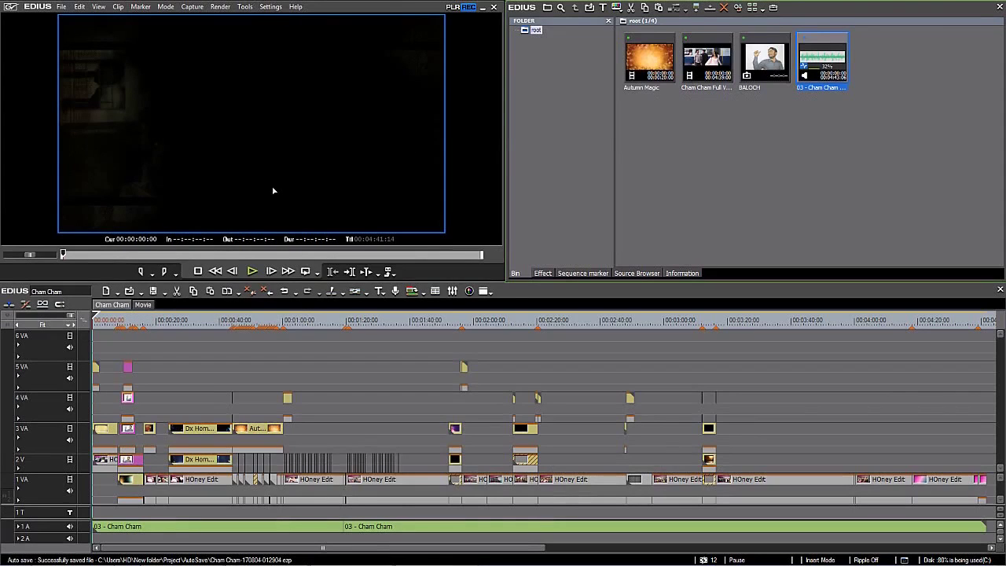
- Copy the 03 - Cham Cham audio from the bin and select the second Cham Cham clip on audio track 1A
right_click(825, 63)
left_click(849, 81)
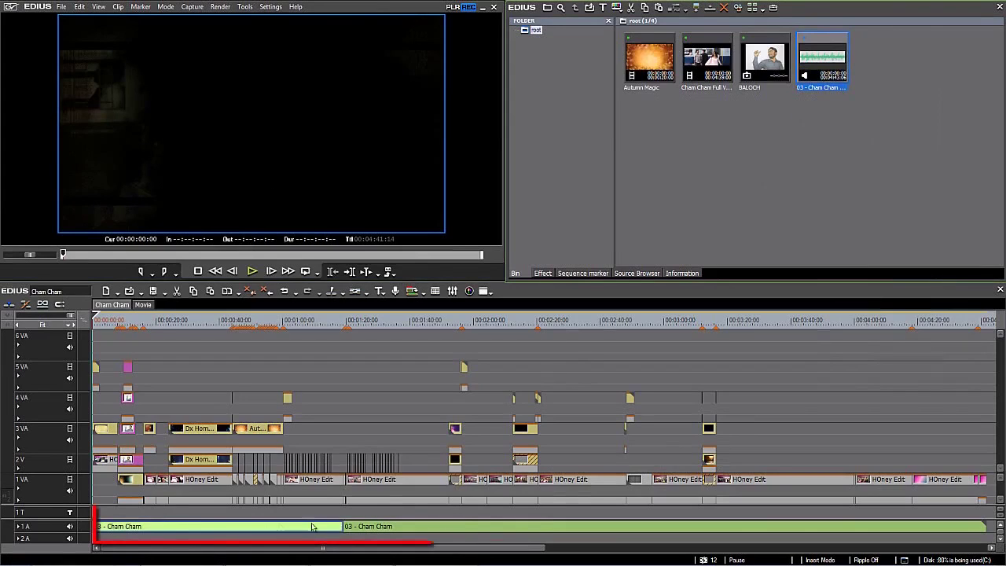
left_click(487, 528)
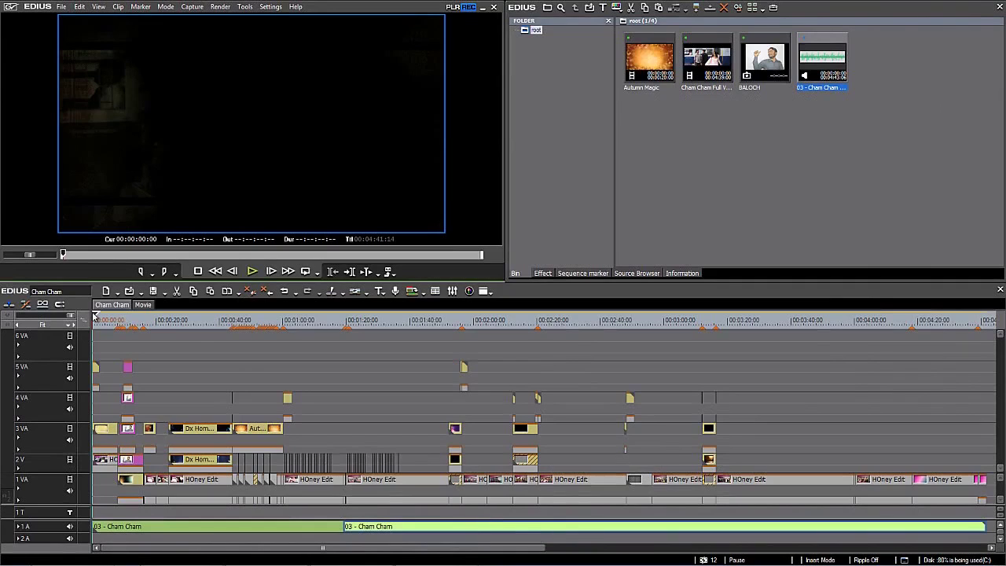
- Mute audio track 1A and scrub the Cham Cham sequence from the start through its first minute to review the edit
left_click(99, 317)
left_click_drag(99, 317, 70, 347)
left_click(69, 526)
left_click_drag(99, 321, 315, 360)
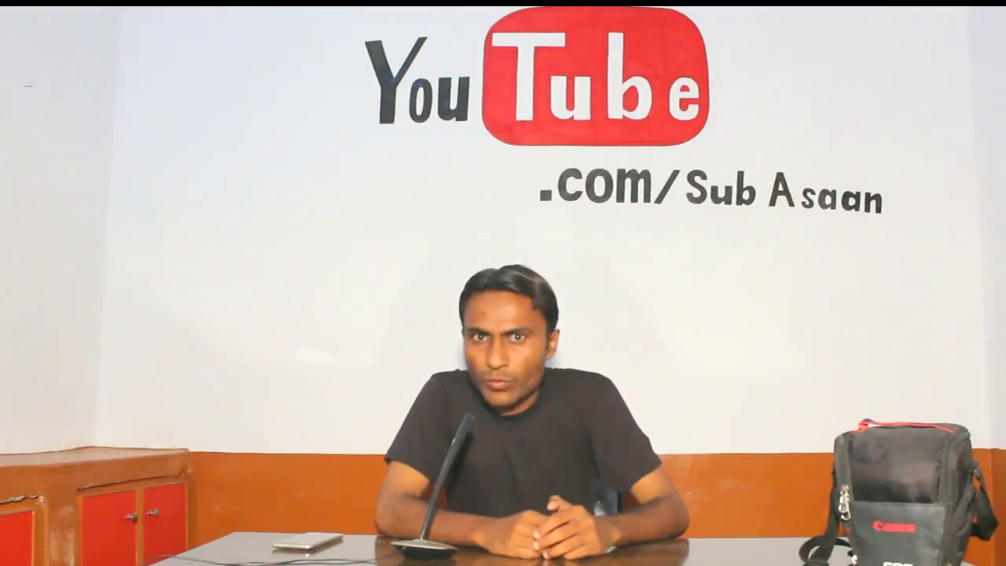